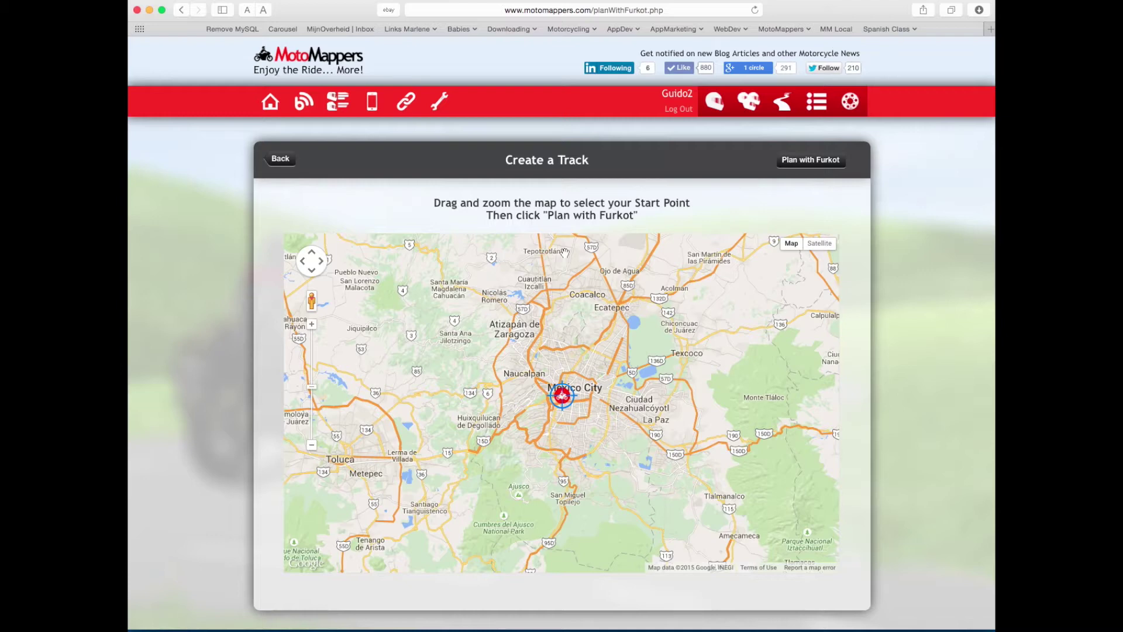
- Pan and zoom the MotoMappers map so the start point sits on Cuautitlán
{"action": "mouse_move", "coordinate": [672, 394]}
{"action": "left_mouse_down"}
{"action": "mouse_move", "coordinate": [653, 365]}
{"action": "mouse_move", "coordinate": [606, 384]}
{"action": "mouse_move", "coordinate": [645, 494]}
{"action": "mouse_move", "coordinate": [687, 517]}
{"action": "left_mouse_up"}
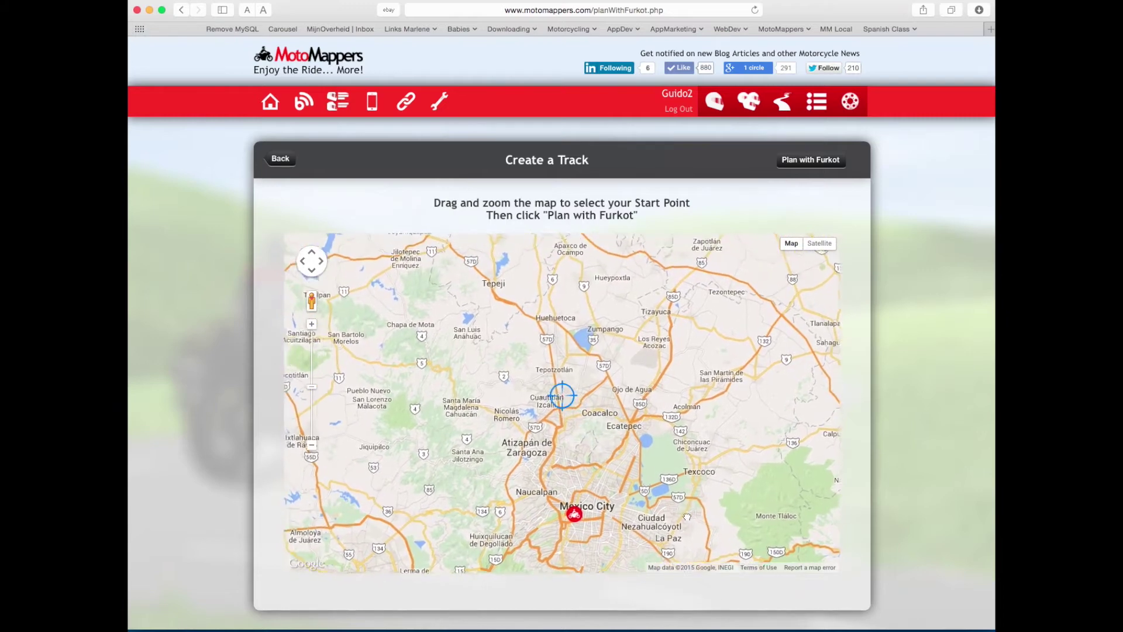
{"action": "left_click", "coordinate": [313, 327]}
{"action": "double_click", "coordinate": [312, 325]}
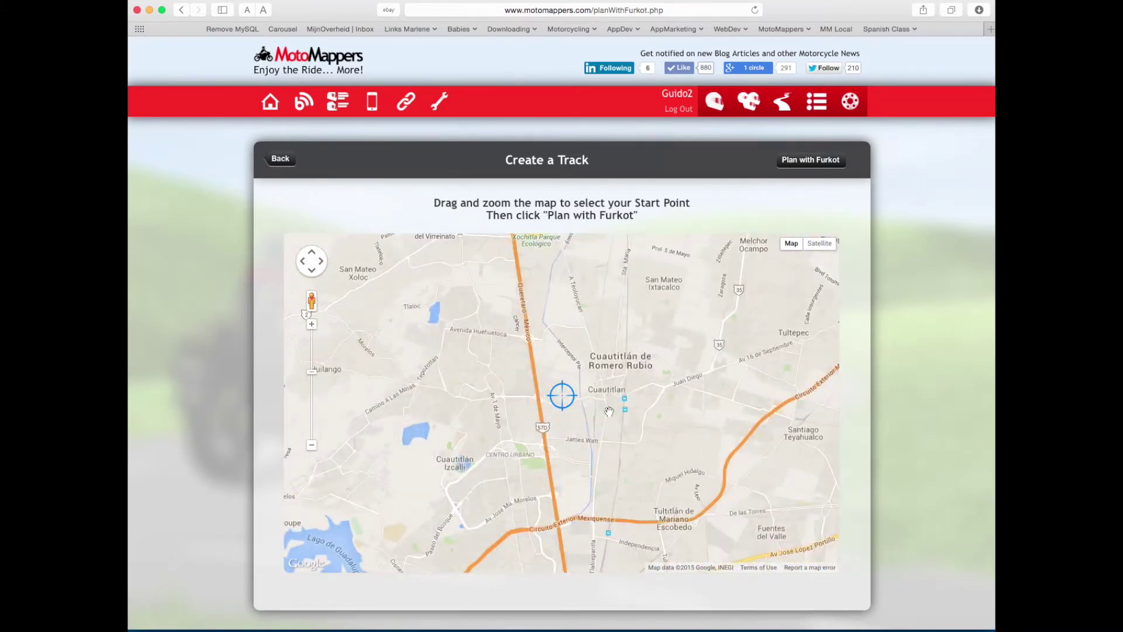
{"action": "left_click_drag", "start_coordinate": [609, 410], "coordinate": [779, 541]}
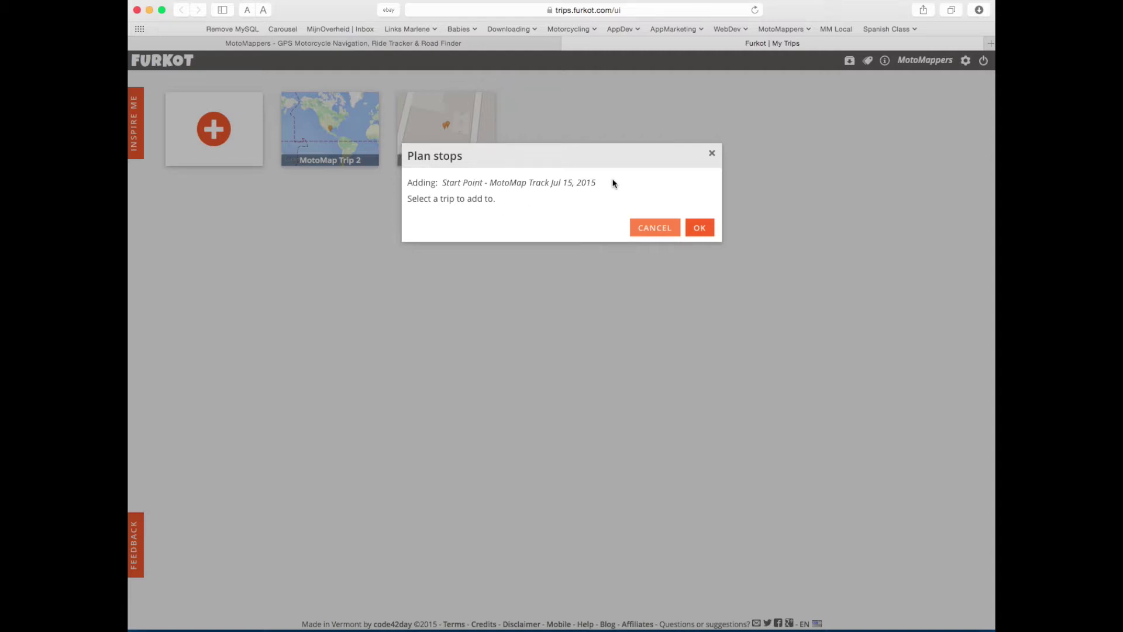
- Confirm adding the MotoMap start point and create a new Furkot trip with it
{"action": "left_click", "coordinate": [700, 228]}
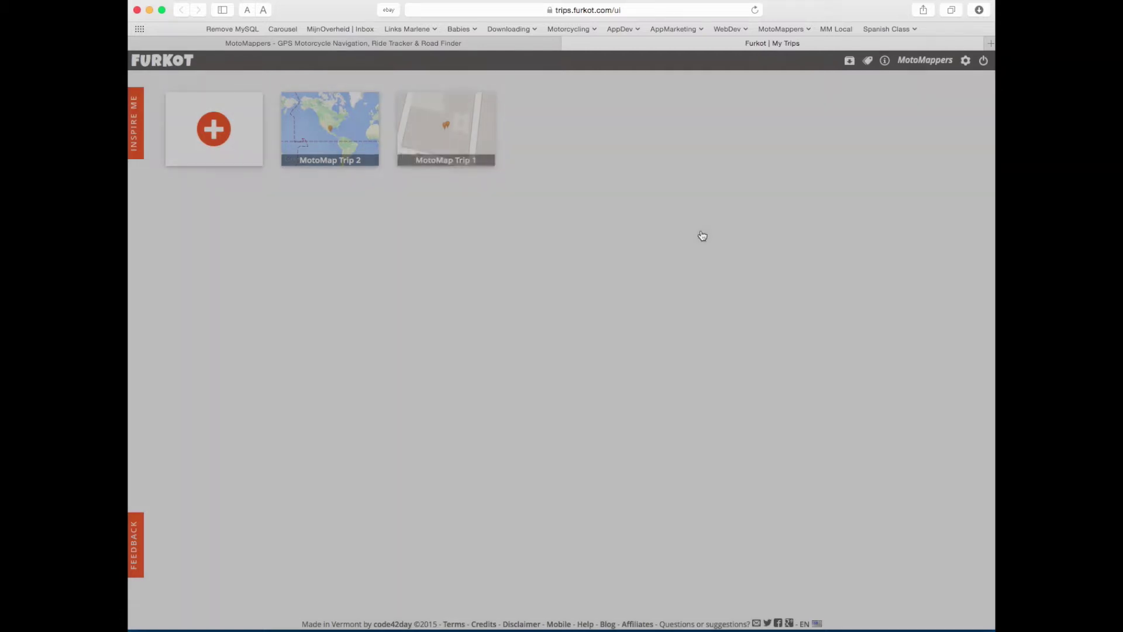
{"action": "left_click", "coordinate": [214, 128]}
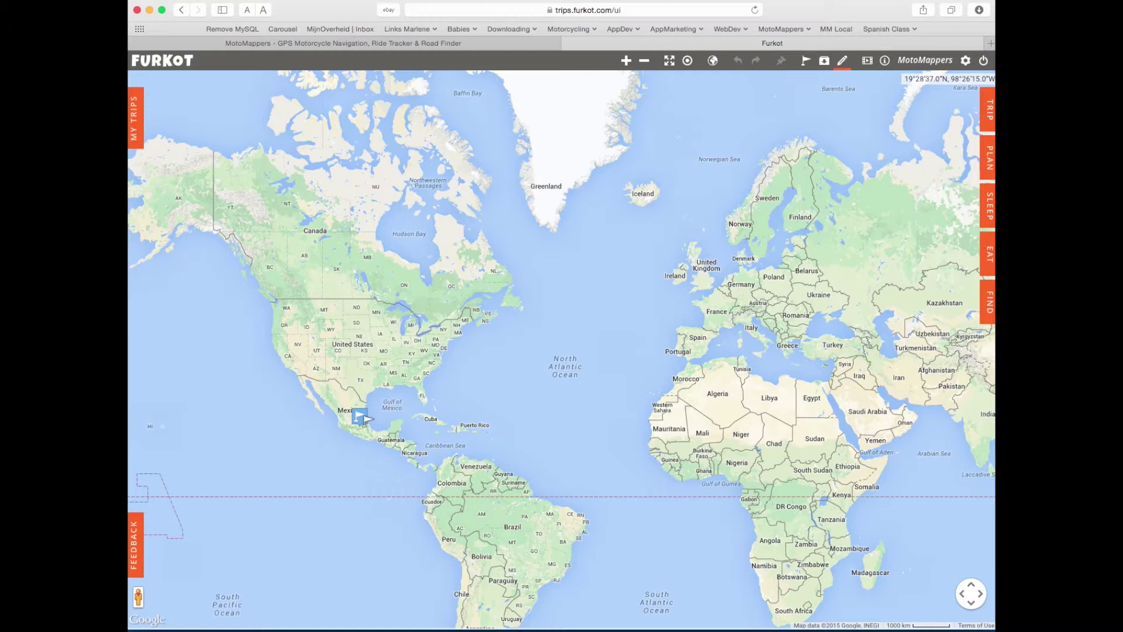
- Open the Start Point's stop details and zoom the map in close around San Mateo Xoloc
{"action": "left_click", "coordinate": [988, 171]}
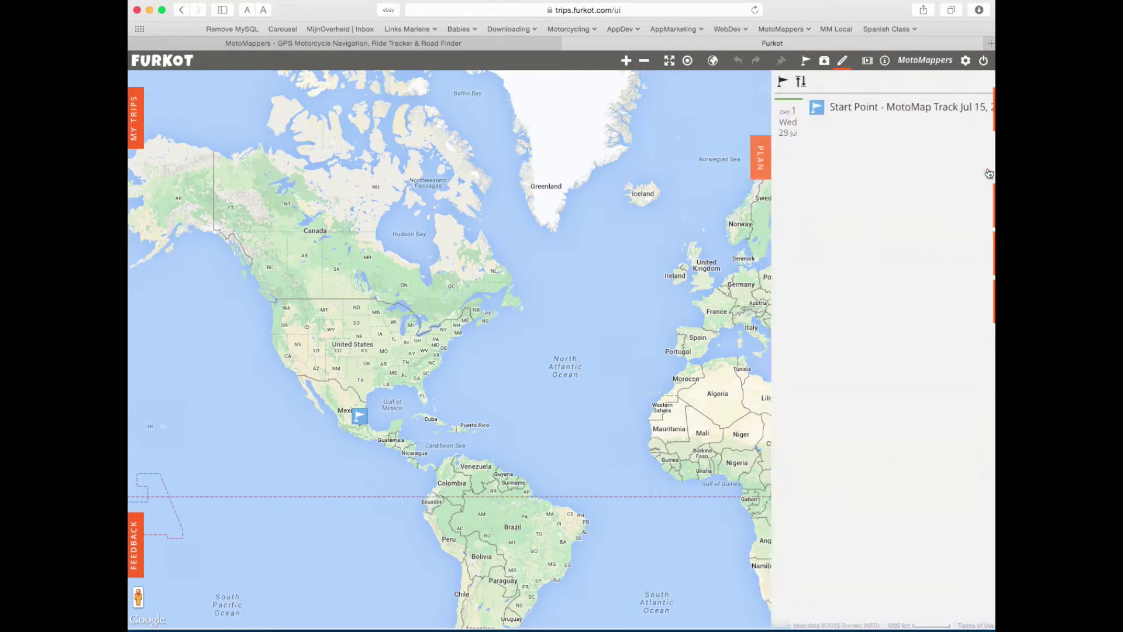
{"action": "left_click", "coordinate": [902, 111]}
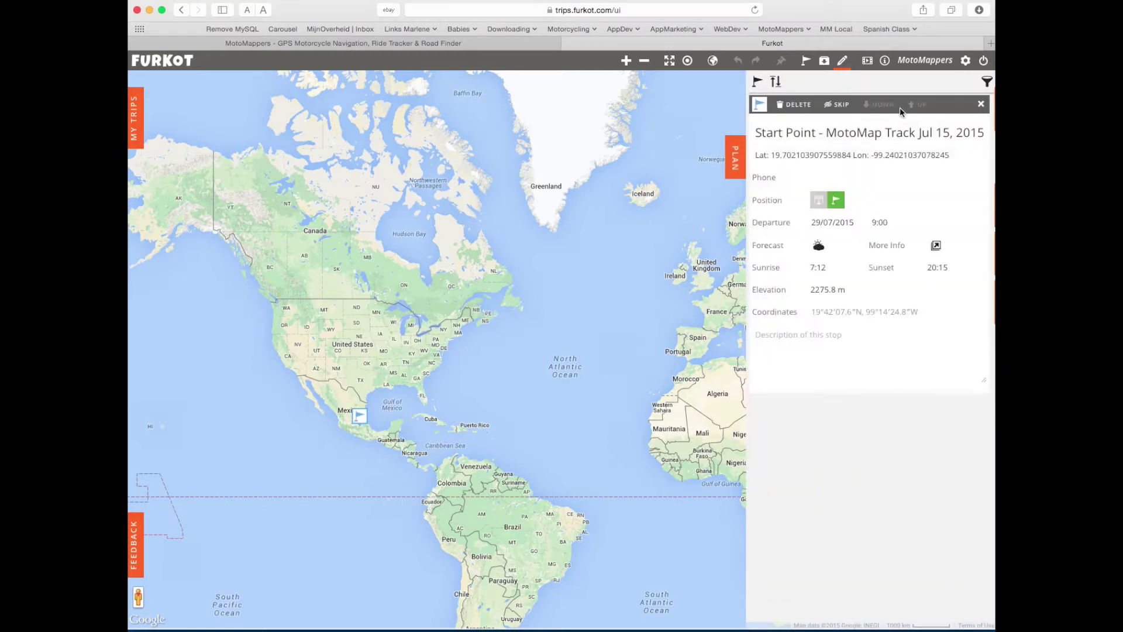
{"action": "left_click", "coordinate": [688, 64]}
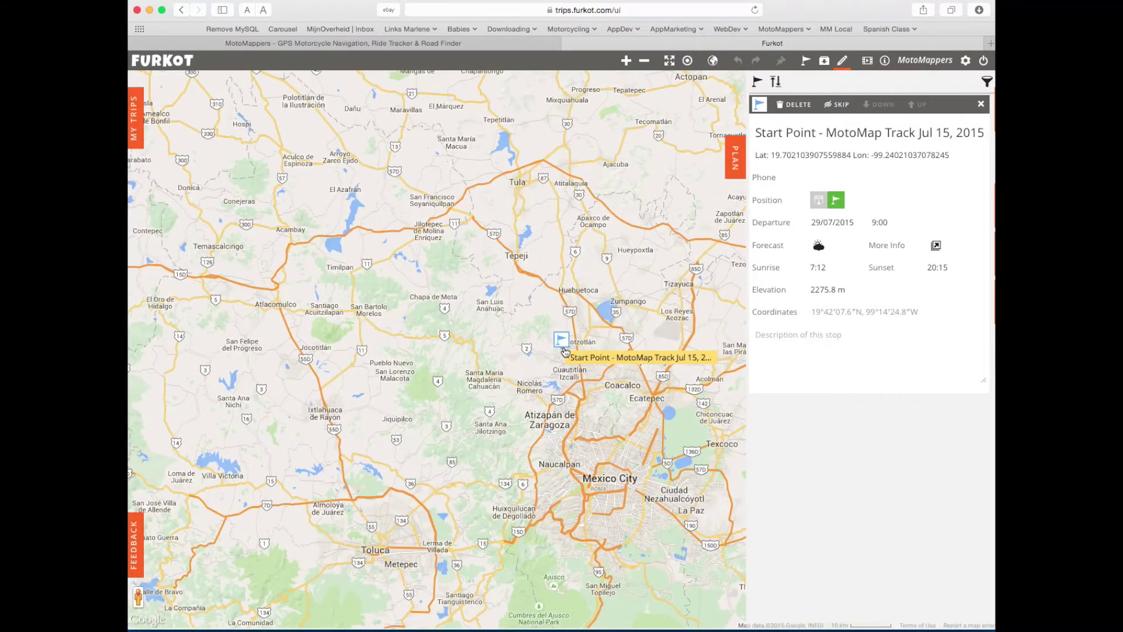
{"action": "left_click", "coordinate": [626, 61]}
{"action": "left_click", "coordinate": [626, 61]}
{"action": "left_click", "coordinate": [626, 61]}
{"action": "left_click", "coordinate": [626, 61]}
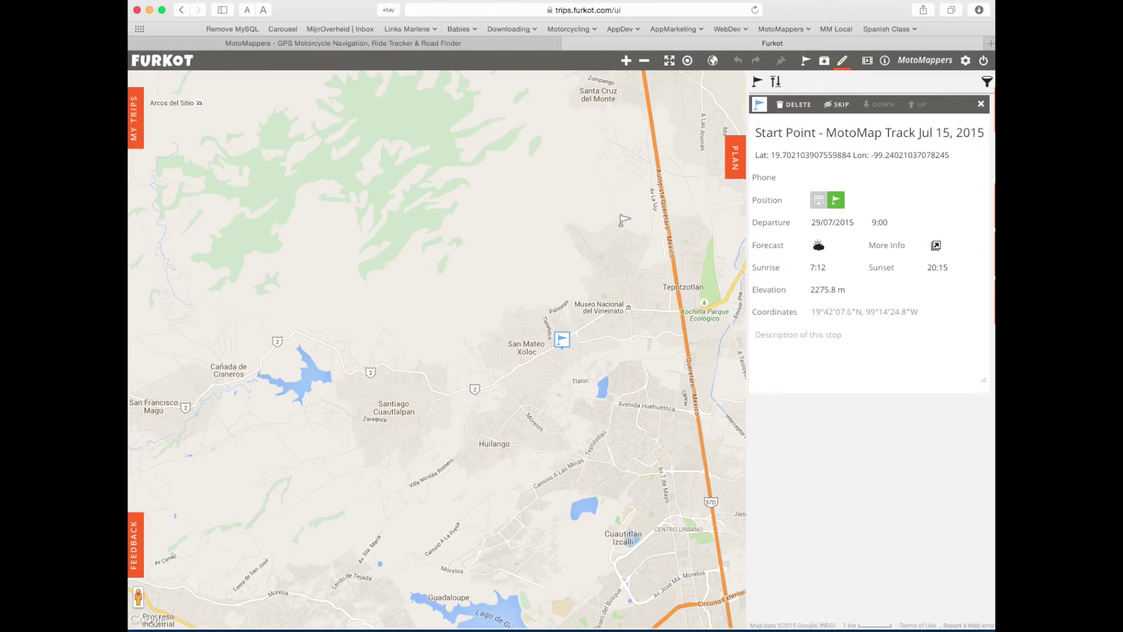
- Append stops at Mirador La Lumbrera and a point farther north, then collapse the stop list
{"action": "left_click", "coordinate": [622, 224]}
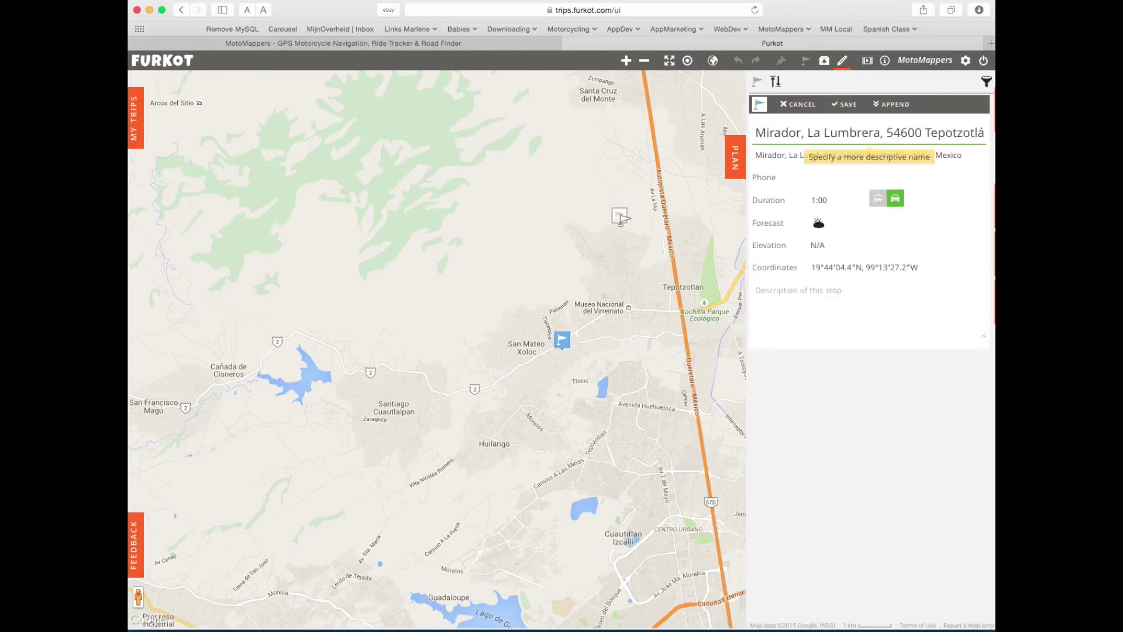
{"action": "left_click", "coordinate": [896, 106]}
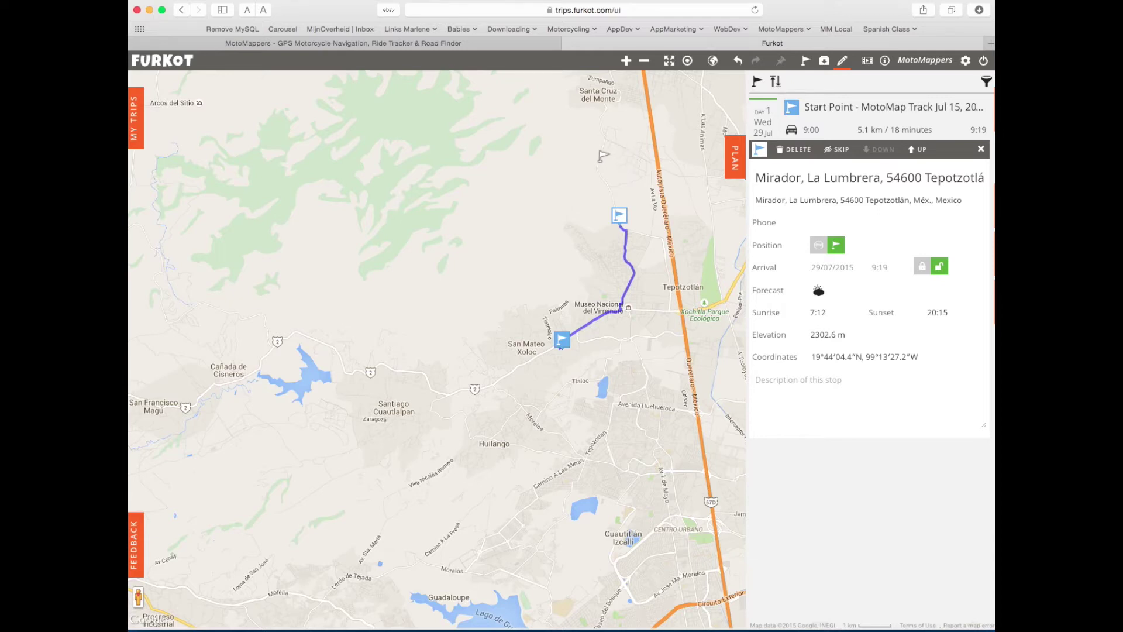
{"action": "left_click", "coordinate": [600, 159]}
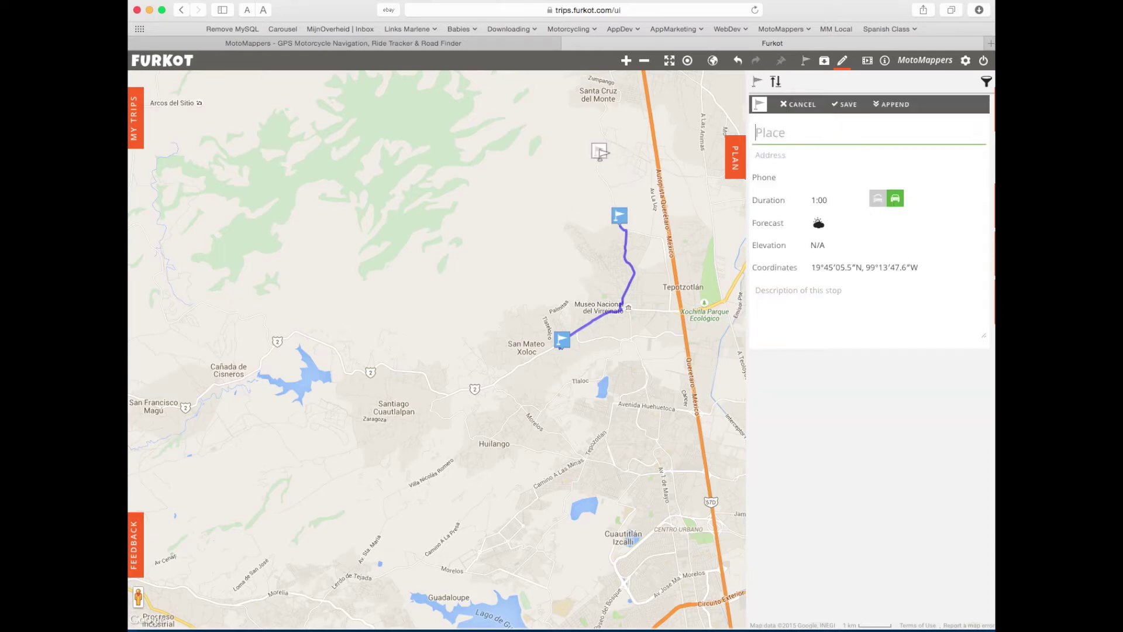
{"action": "left_click", "coordinate": [894, 105]}
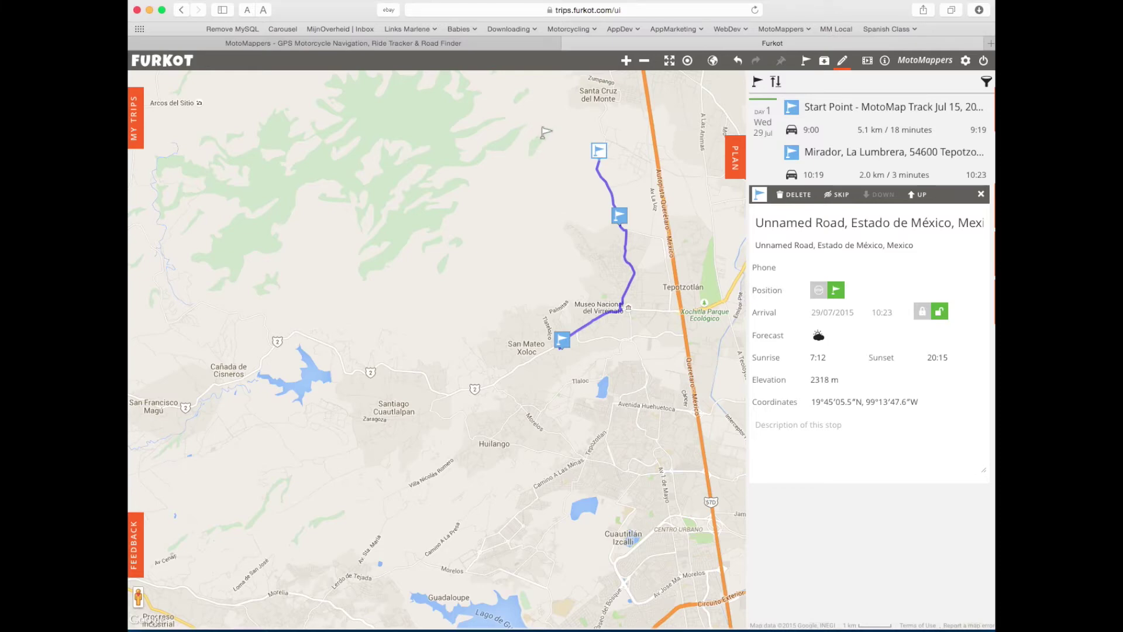
{"action": "left_click", "coordinate": [737, 169]}
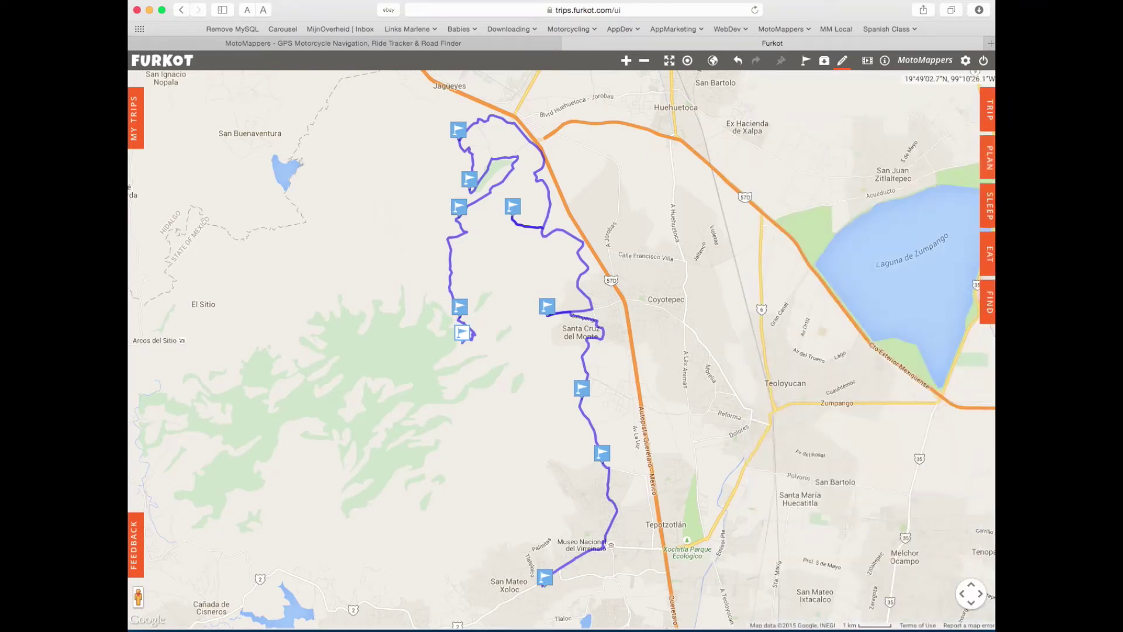
- Enter 'Mexico Surroundings' as the trip name, save it, and bring up the export options
{"action": "left_click", "coordinate": [989, 117]}
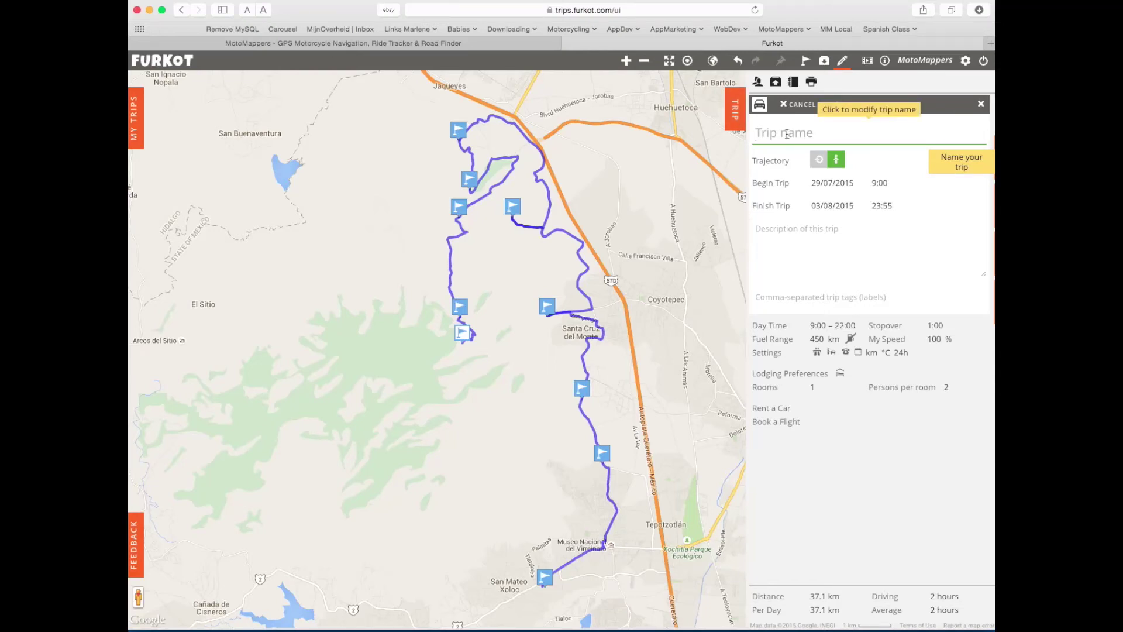
{"action": "type", "text": "Mexico Surroundings"}
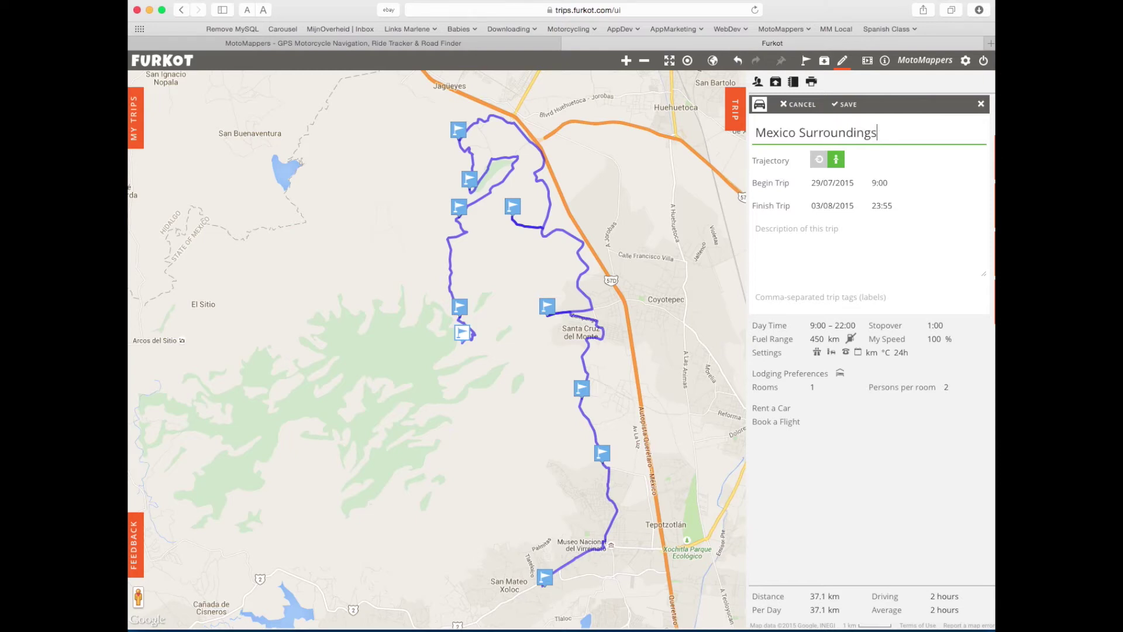
{"action": "left_click", "coordinate": [846, 110]}
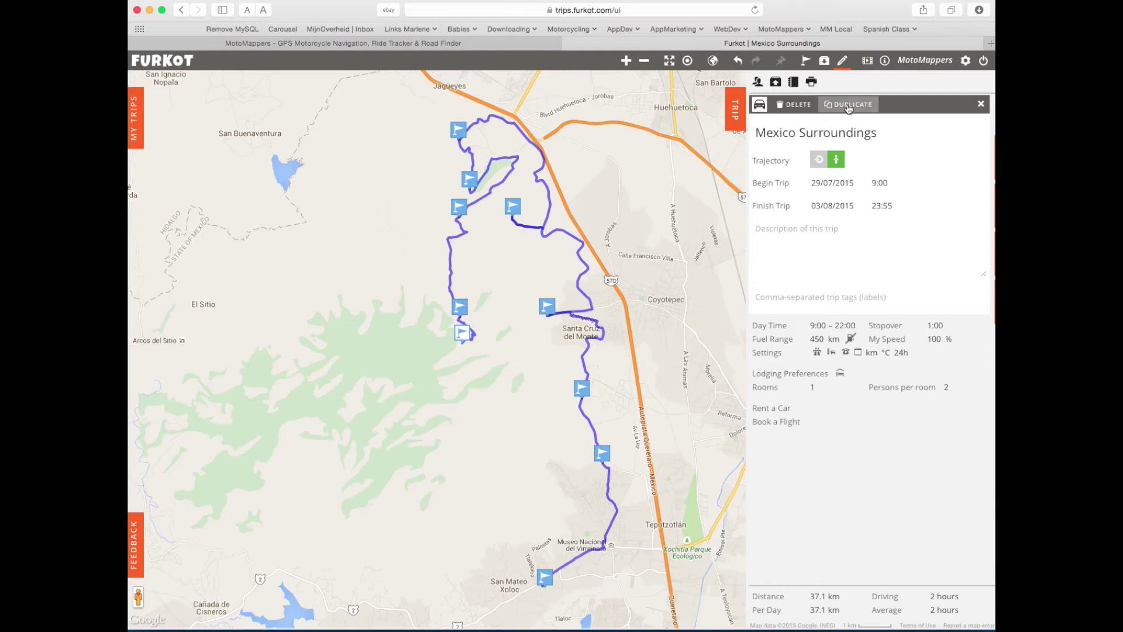
{"action": "left_click", "coordinate": [776, 82]}
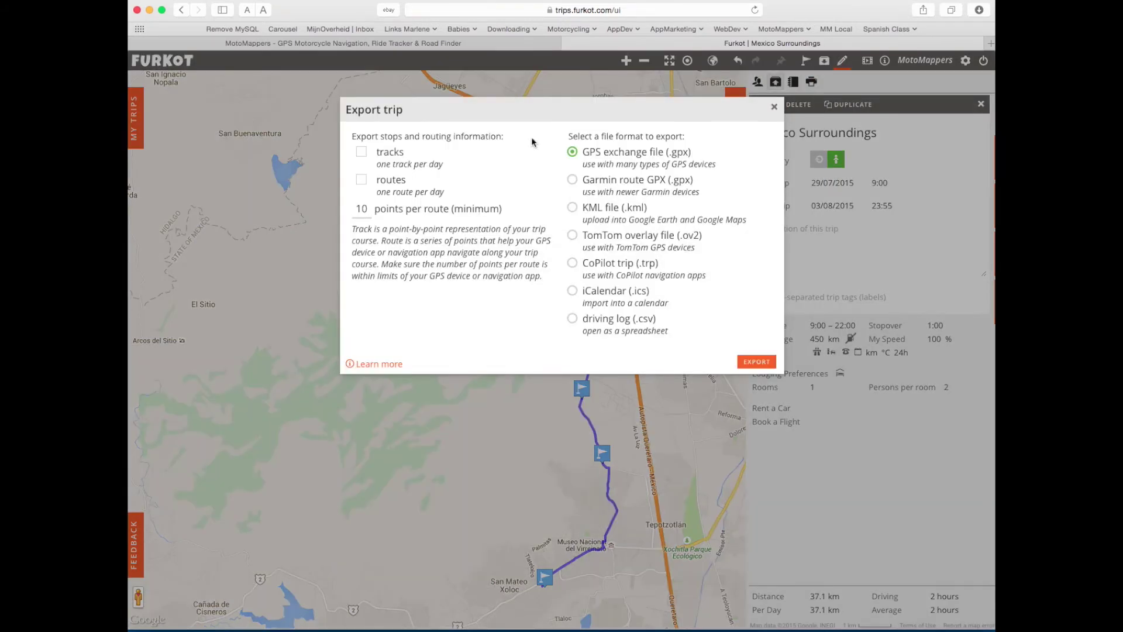
- Include tracks in the GPS exchange (.gpx) export
{"action": "left_click", "coordinate": [361, 153]}
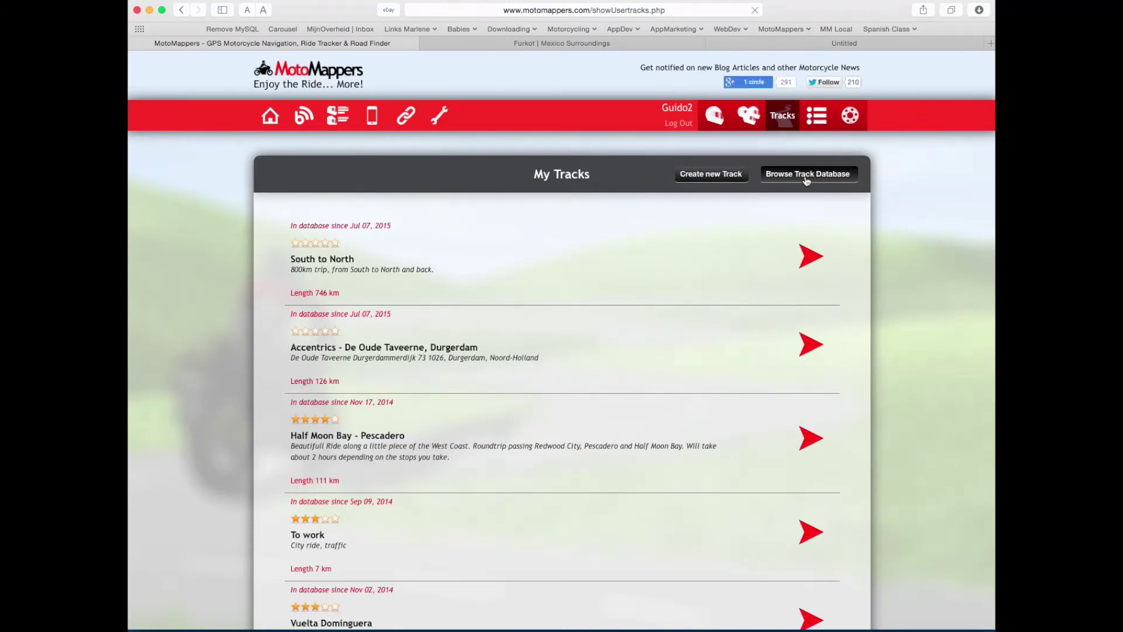
- Import Mexico_Surroundings.gpx from Downloads through the Track Database's Import GPX option
{"action": "left_click", "coordinate": [806, 175]}
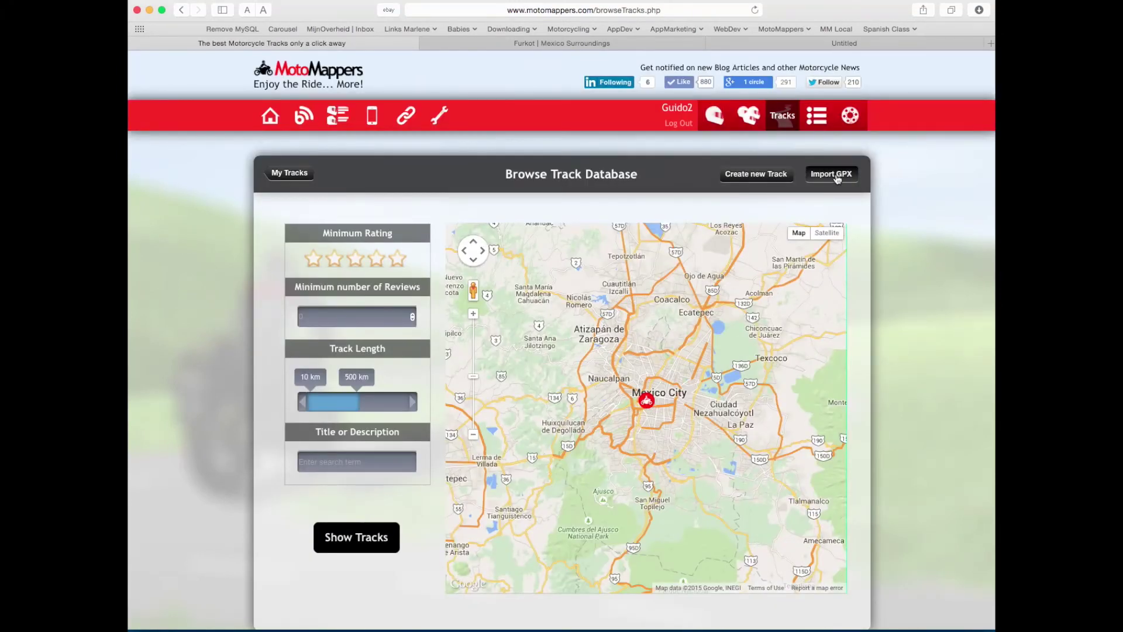
{"action": "left_click", "coordinate": [833, 175]}
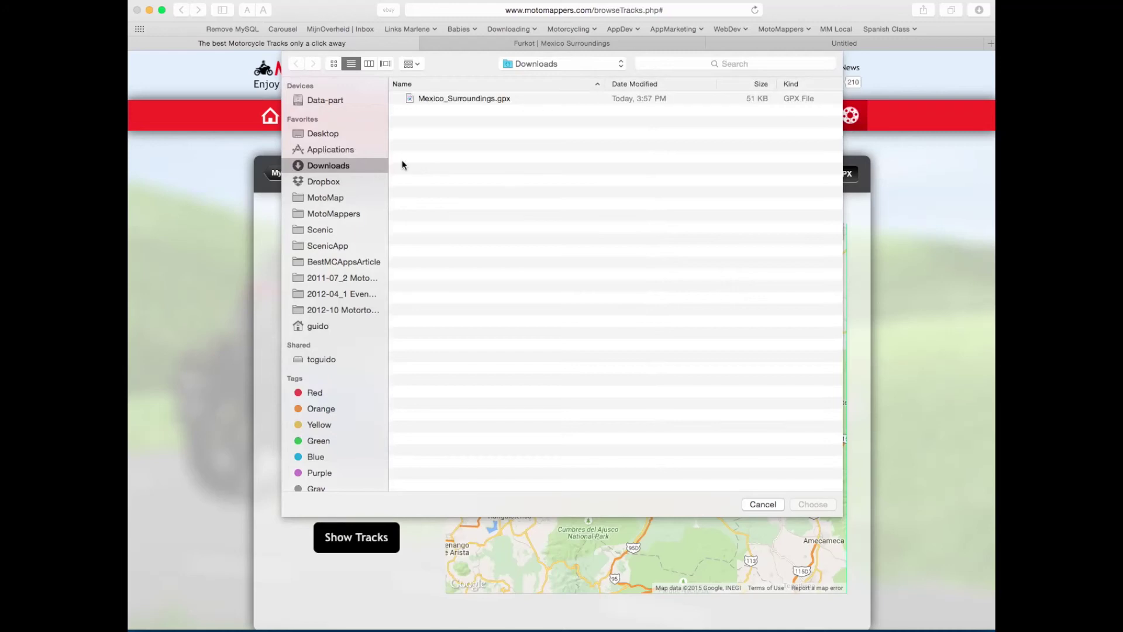
{"action": "left_click", "coordinate": [457, 99]}
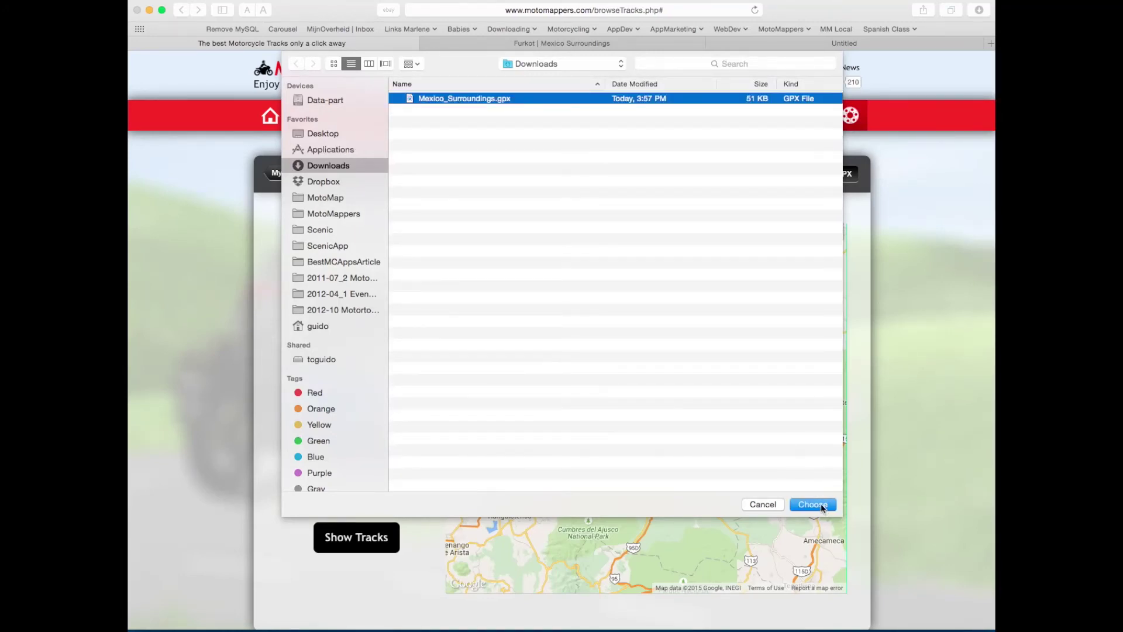
{"action": "left_click", "coordinate": [819, 504]}
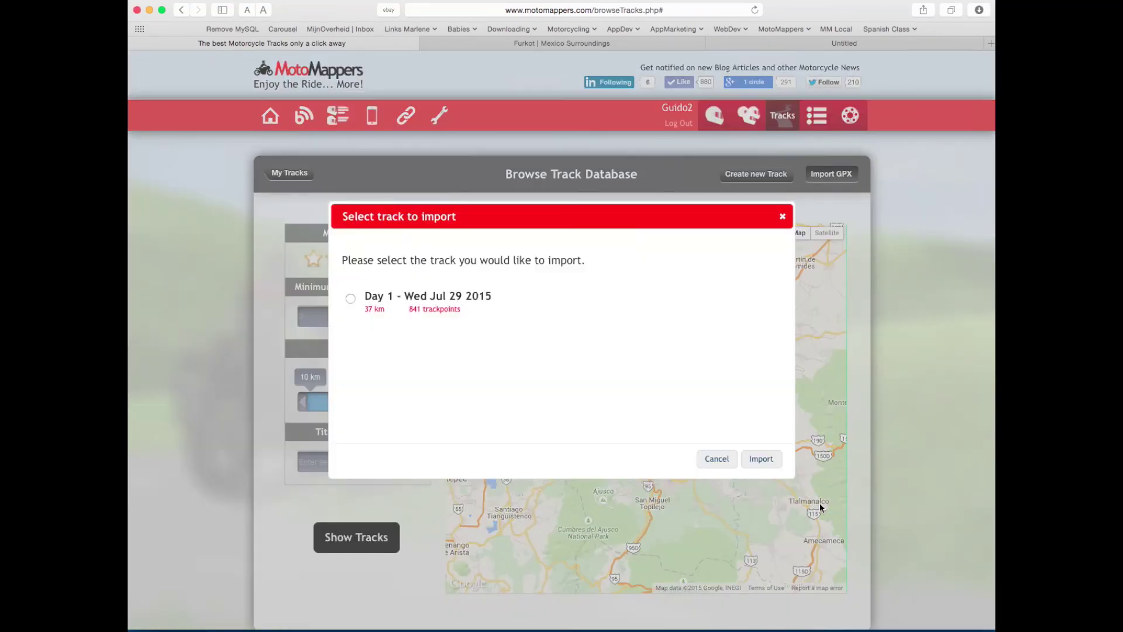
- Import the Day 1 - Wed Jul 29 2015 track and dismiss the success message
{"action": "left_click", "coordinate": [350, 298]}
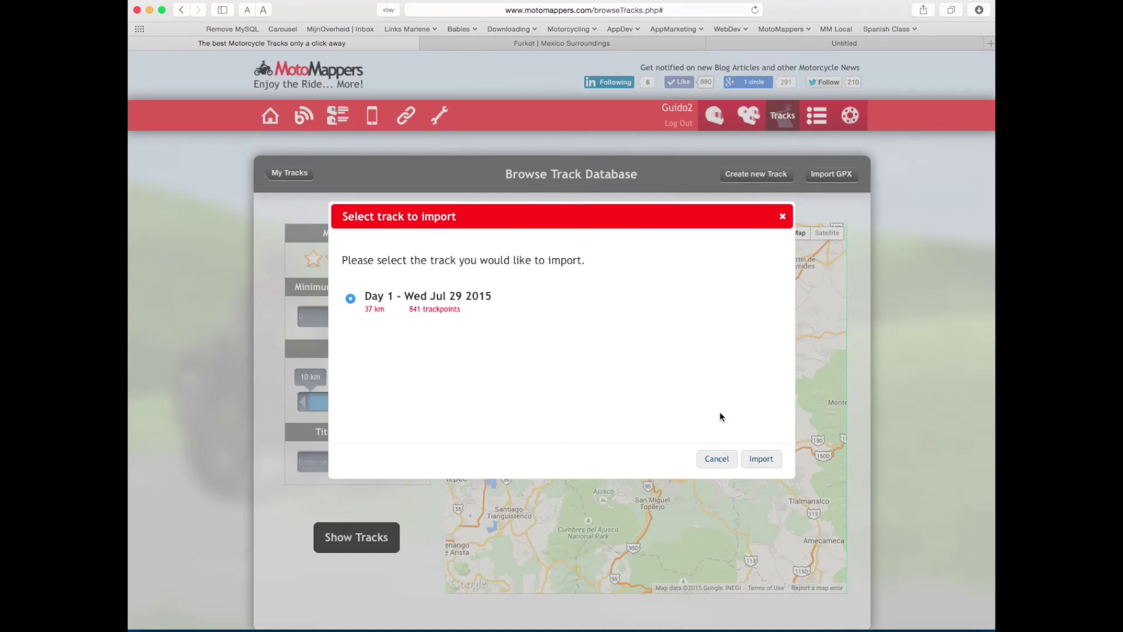
{"action": "left_click", "coordinate": [762, 459]}
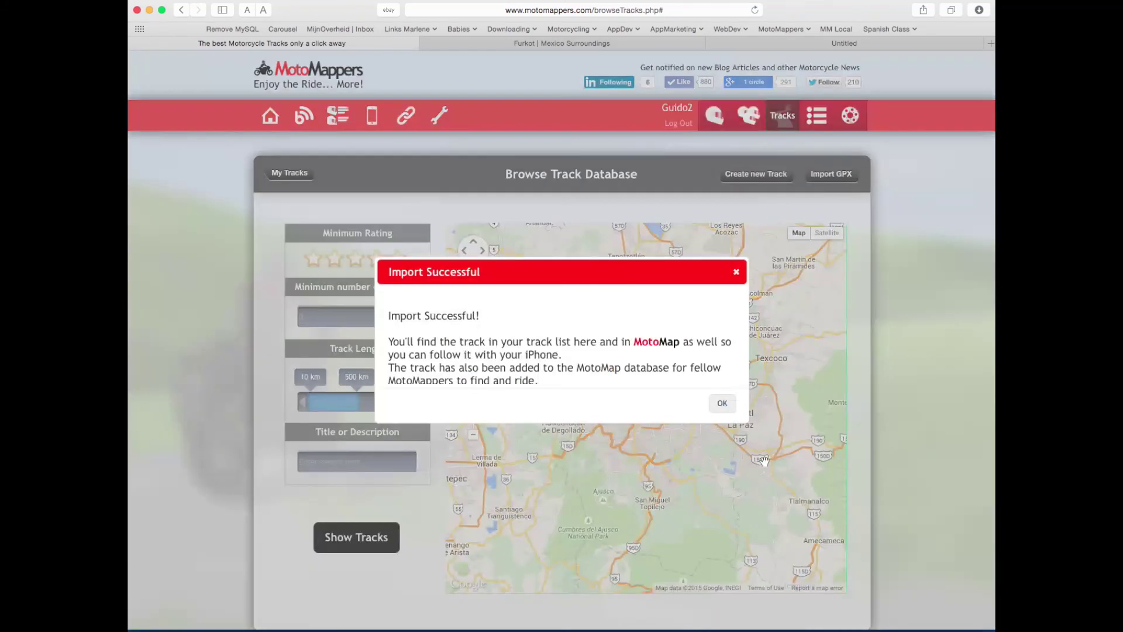
{"action": "left_click", "coordinate": [724, 406]}
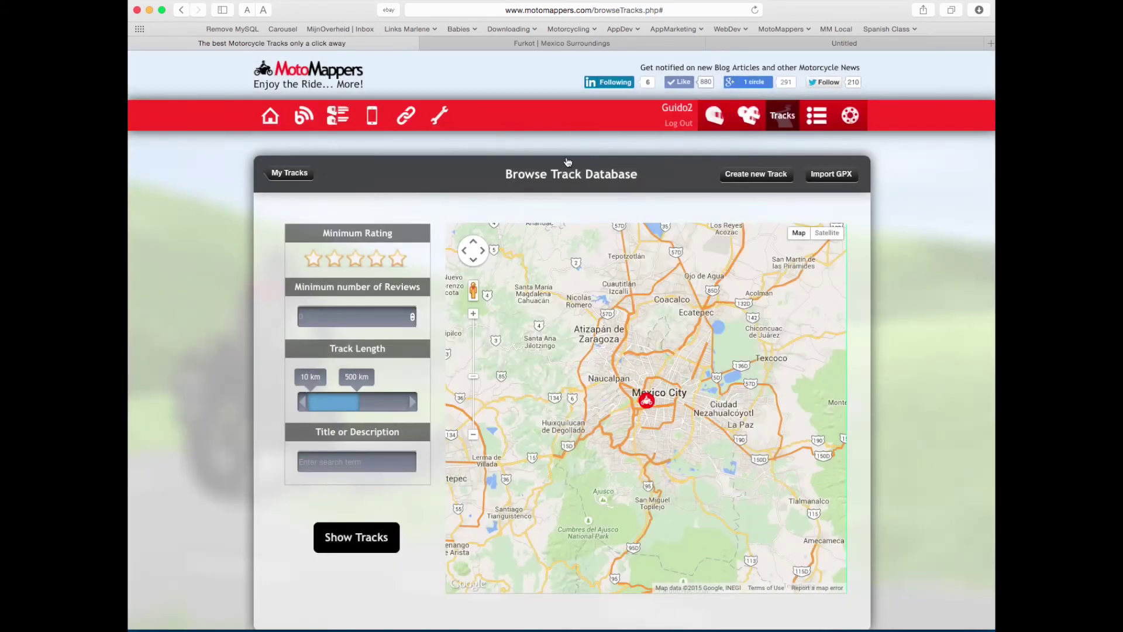